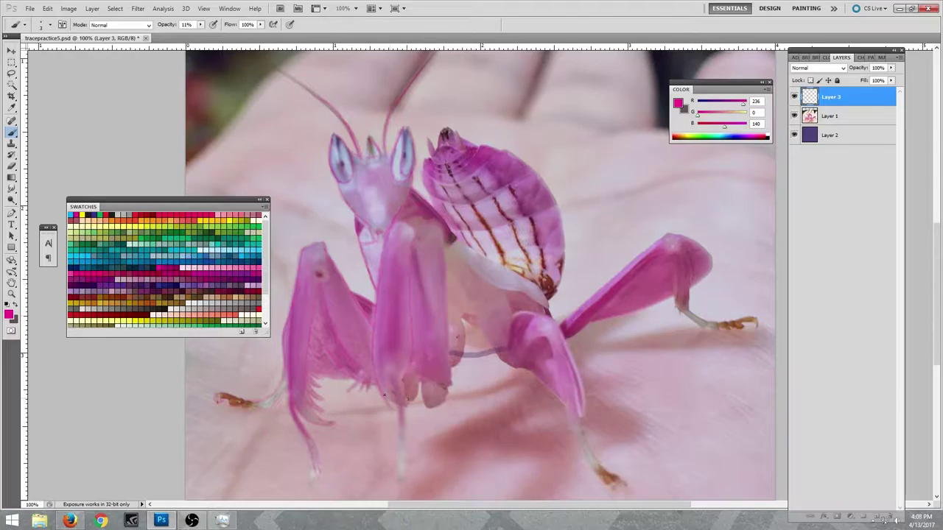
Toggle between eraser and brush on the tracing layer, then hide the reference photo.
key("e")
key("b")
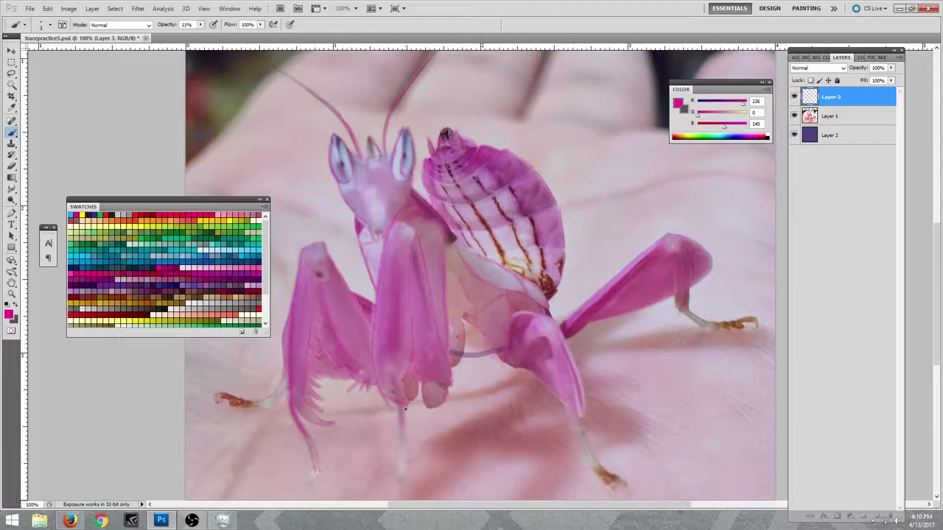
scroll(554, 405, "down", 2)
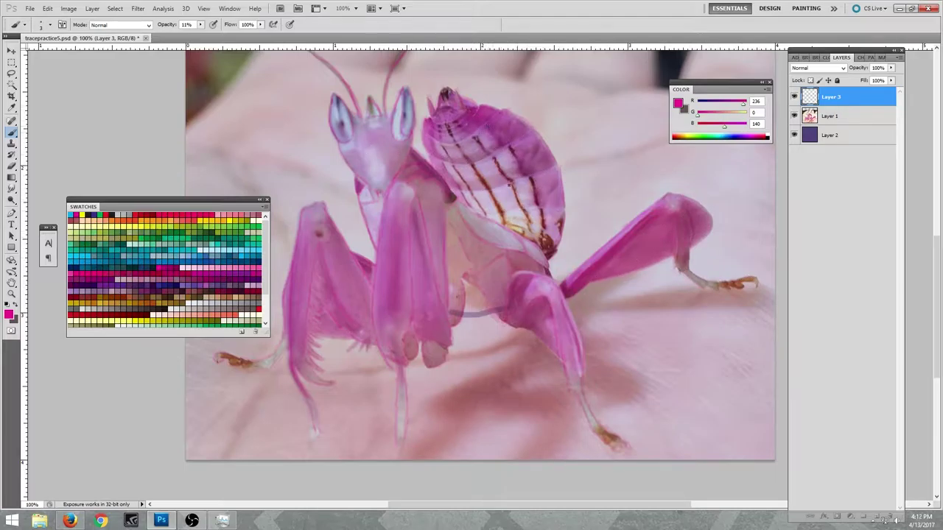
left_click(794, 116)
Duplicate the purple background layer and fill the copy with dark purple.
left_click(830, 135)
right_click(830, 135)
left_click(840, 177)
key("Return")
left_click(159, 280)
mouse_move(467, 309)
left_mouse_down()
mouse_move(671, 356)
mouse_move(568, 92)
left_mouse_up()
On the top tracing layer, set a pink brush at 33% opacity and zoom onto the head.
left_click(158, 268)
left_click(830, 96)
key("3")
key("3")
left_click(45, 24)
key("Return")
left_click_drag(147, 203, 73, 178)
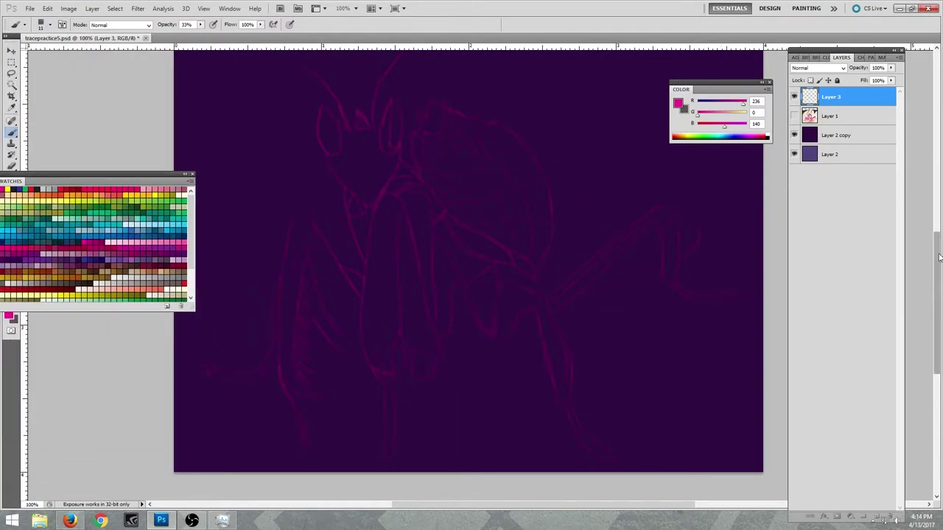
key("ctrl+plus")
key("ctrl+plus")
Build up soft pink over the mantis face, dropping brush opacity to 13%.
left_click_drag(265, 210, 365, 331)
key("1")
key("3")
mouse_move(317, 284)
left_mouse_down()
mouse_move(343, 307)
mouse_move(328, 216)
mouse_move(334, 172)
mouse_move(329, 189)
left_mouse_up()
mouse_move(368, 258)
left_mouse_down()
mouse_move(334, 154)
mouse_move(388, 132)
mouse_move(393, 334)
left_mouse_up()
left_click_drag(326, 251, 317, 132)
mouse_move(287, 195)
left_mouse_down()
mouse_move(274, 99)
mouse_move(240, 120)
mouse_move(250, 184)
left_mouse_up()
Check the reference photo, paint soft pink over both eye bulges, and erase a small dark spot.
left_click(793, 116)
left_click(793, 116)
mouse_move(437, 99)
left_mouse_down()
mouse_move(467, 132)
mouse_move(457, 165)
mouse_move(266, 160)
left_mouse_up()
key("e")
left_click(263, 141)
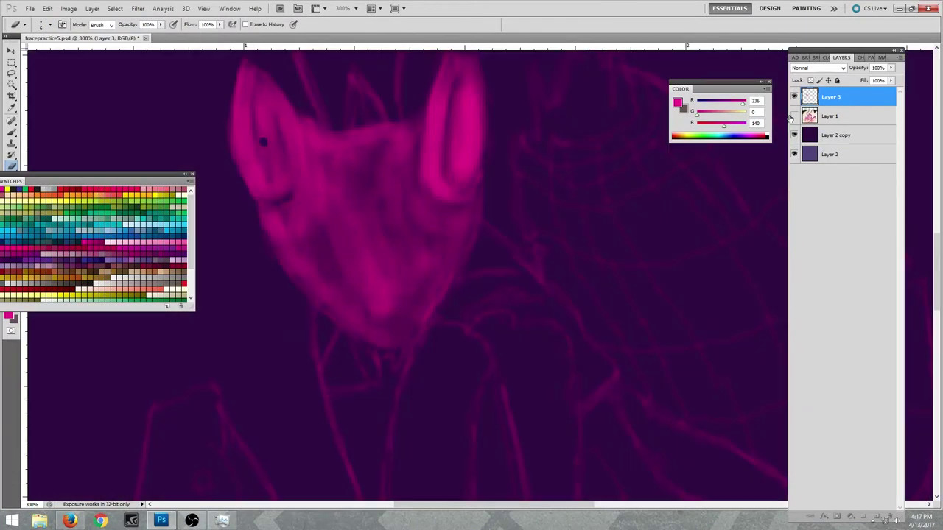
Check the reference, dot a pupil into the right eye, and brighten its outer edge.
left_click(793, 116)
left_click(459, 132)
left_click(793, 116)
key("b")
left_click(44, 24)
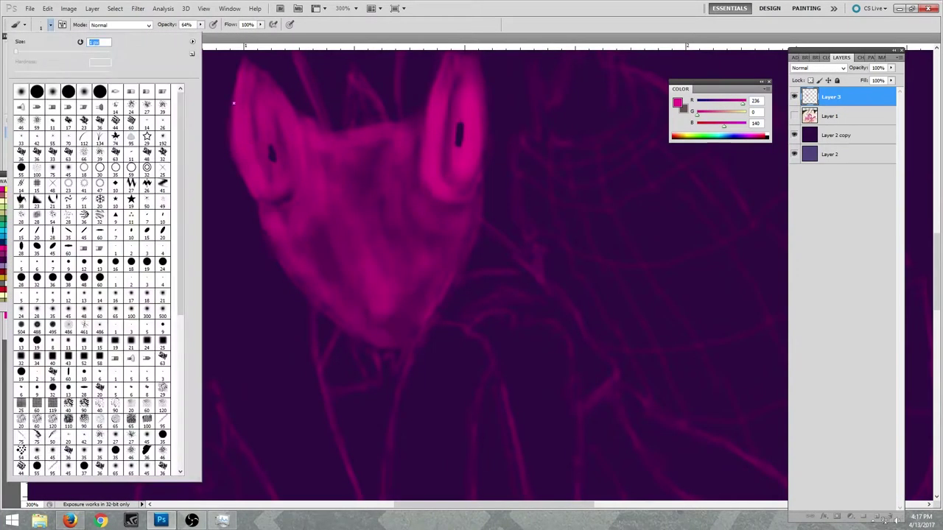
left_click_drag(489, 155, 485, 81)
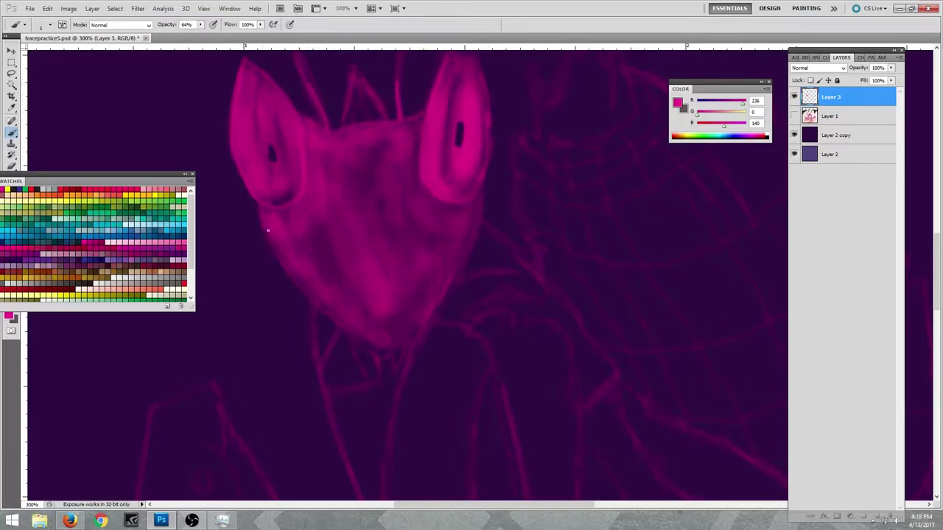
At 12% brush opacity, paint pink around the chin and jaw.
left_click(45, 24)
key("1")
key("2")
left_click_drag(320, 343, 335, 309)
mouse_move(357, 342)
left_mouse_down()
mouse_move(372, 376)
mouse_move(328, 383)
mouse_move(401, 383)
mouse_move(357, 468)
mouse_move(344, 353)
left_mouse_up()
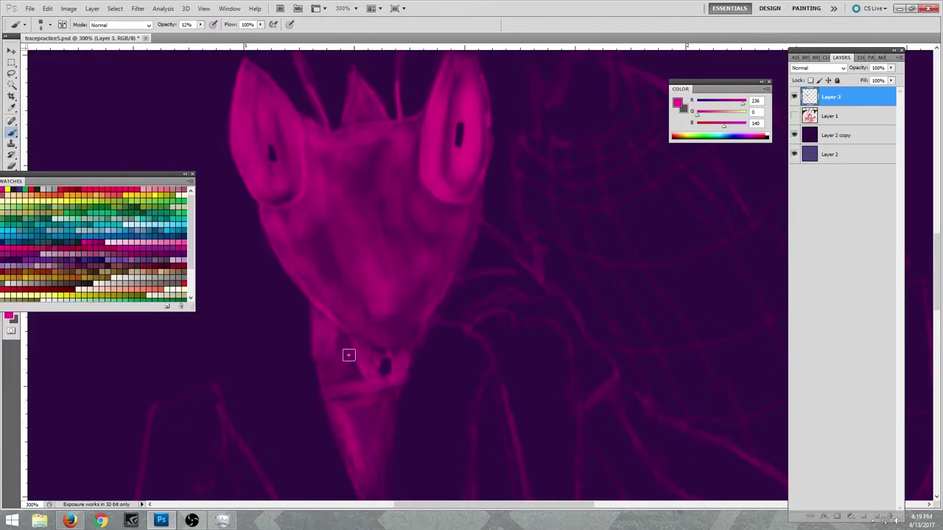
Zoom to 200% and paint pink down the neck's left edge at 20% opacity.
key("ctrl+minus")
key("ctrl+minus")
key("ctrl+plus")
left_click_drag(443, 133, 387, 457)
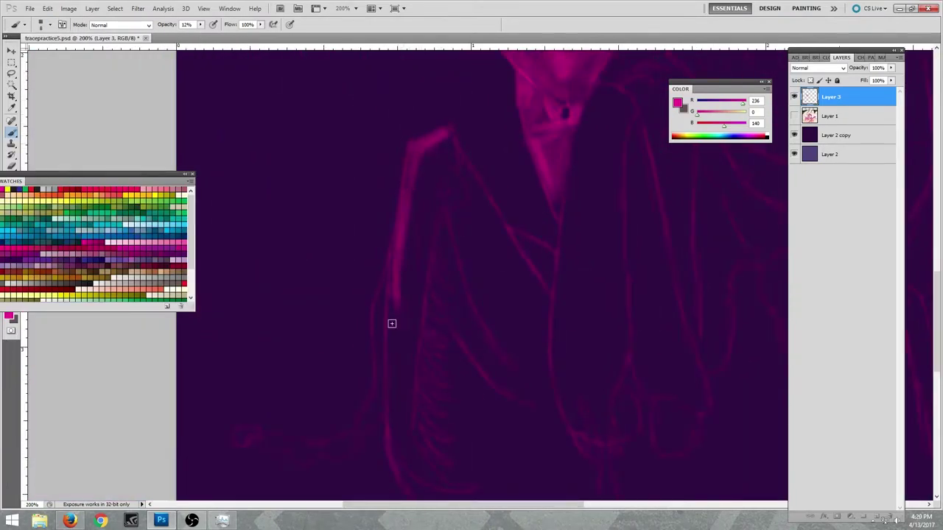
right_click(387, 457)
left_click_drag(451, 136, 423, 470)
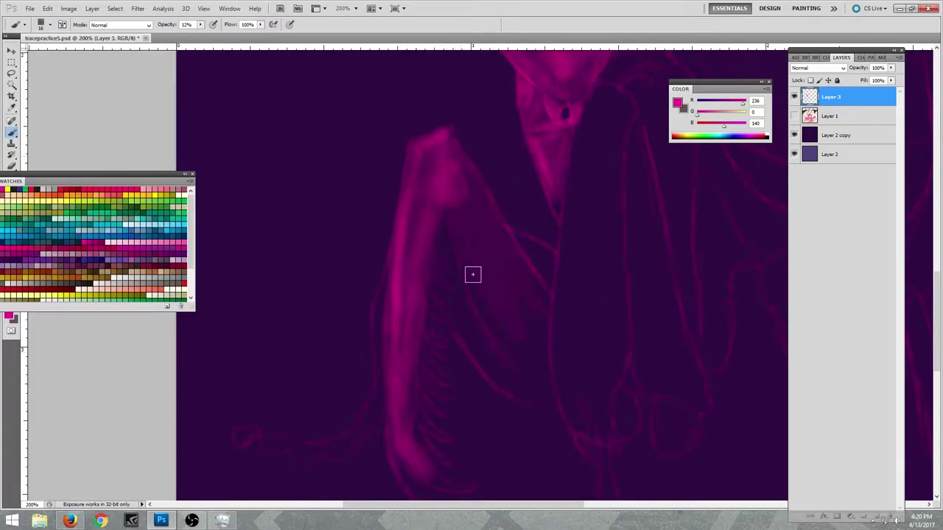
key("2")
mouse_move(409, 251)
left_mouse_down()
mouse_move(432, 152)
mouse_move(395, 414)
left_mouse_up()
scroll(420, 354, "down", 5)
left_click_drag(442, 292, 438, 401)
Paint the foreleg down and to the left with spines, brightening its lower part and edge.
mouse_move(389, 74)
left_mouse_down()
mouse_move(330, 200)
mouse_move(235, 249)
left_mouse_up()
right_click(236, 249)
left_click_drag(445, 299, 472, 298)
mouse_move(420, 247)
left_mouse_down()
mouse_move(413, 182)
mouse_move(416, 213)
mouse_move(448, 274)
mouse_move(445, 264)
left_mouse_up()
left_click_drag(424, 220, 448, 224)
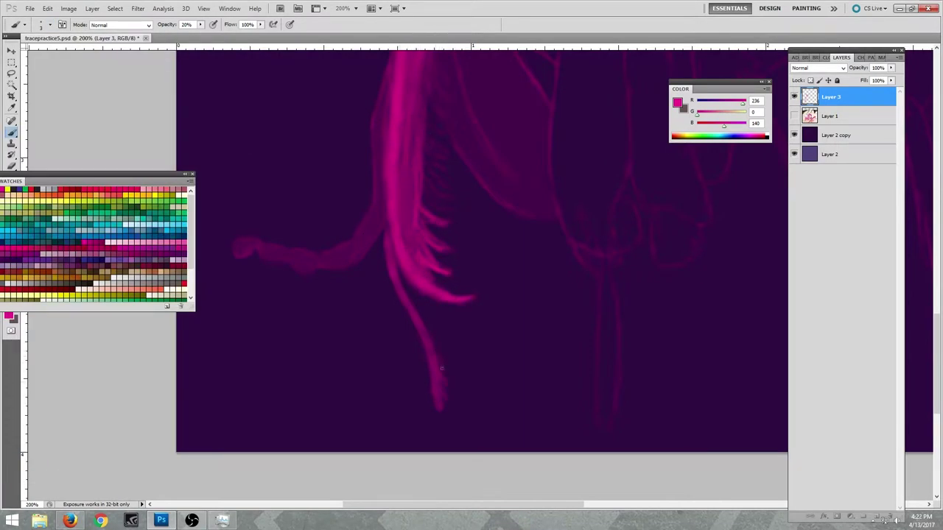
left_click_drag(302, 257, 251, 366)
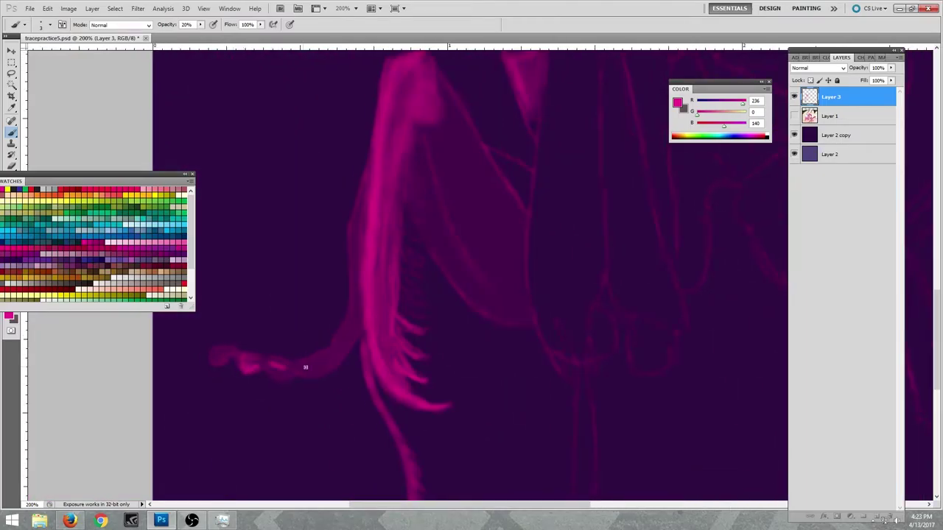
left_click_drag(273, 375, 305, 368)
left_click_drag(349, 241, 355, 322)
At 50% opacity, brighten the upper foreleg and fingers and add spines along its inner side.
key("5")
left_click_drag(386, 88, 362, 258)
left_click_drag(409, 151, 393, 207)
left_click_drag(395, 317, 409, 376)
left_click_drag(415, 314, 403, 287)
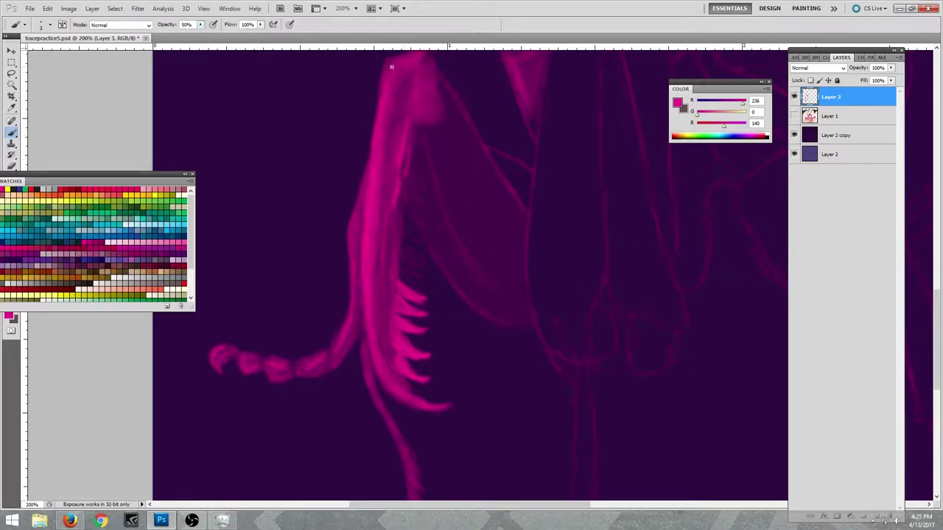
left_click_drag(394, 302, 410, 264)
left_click_drag(404, 211, 427, 152)
With a larger brush at 18% opacity, paint the broad shape beside the foreleg.
key("1")
key("8")
mouse_move(444, 226)
left_mouse_down()
mouse_move(510, 274)
mouse_move(455, 244)
mouse_move(506, 148)
left_mouse_up()
key("e")
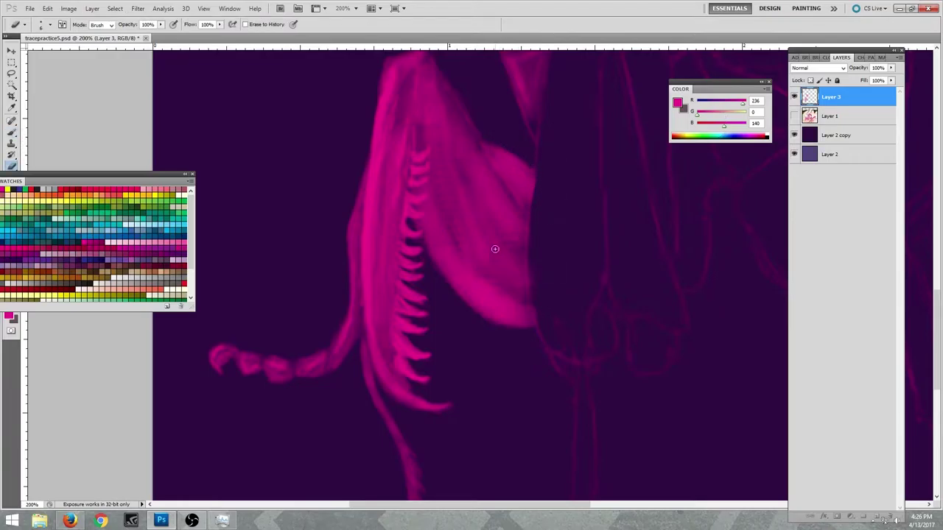
scroll(475, 247, "up", 4)
scroll(494, 253, "right", 6)
key("b")
Paint vertical strokes on the second foreleg and erase to clean them up.
mouse_move(301, 132)
left_mouse_down()
mouse_move(337, 305)
mouse_move(321, 309)
mouse_move(290, 400)
mouse_move(360, 375)
mouse_move(314, 375)
mouse_move(368, 191)
left_mouse_up()
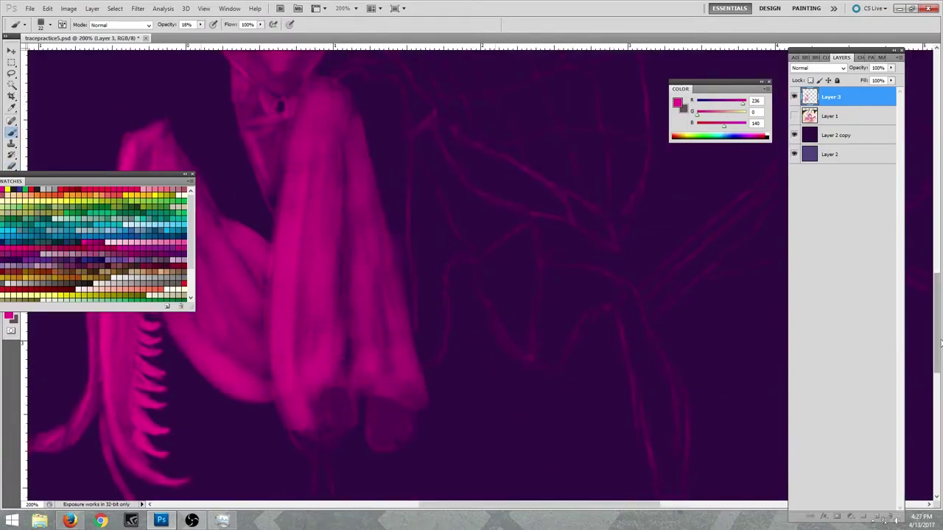
scroll(358, 216, "down", 5)
key("e")
mouse_move(313, 162)
left_mouse_down()
mouse_move(327, 202)
mouse_move(300, 212)
mouse_move(335, 311)
left_mouse_up()
key("ctrl+minus")
Brighten the body beside the front legs, fill the wing shape, and paint the right leg.
key("b")
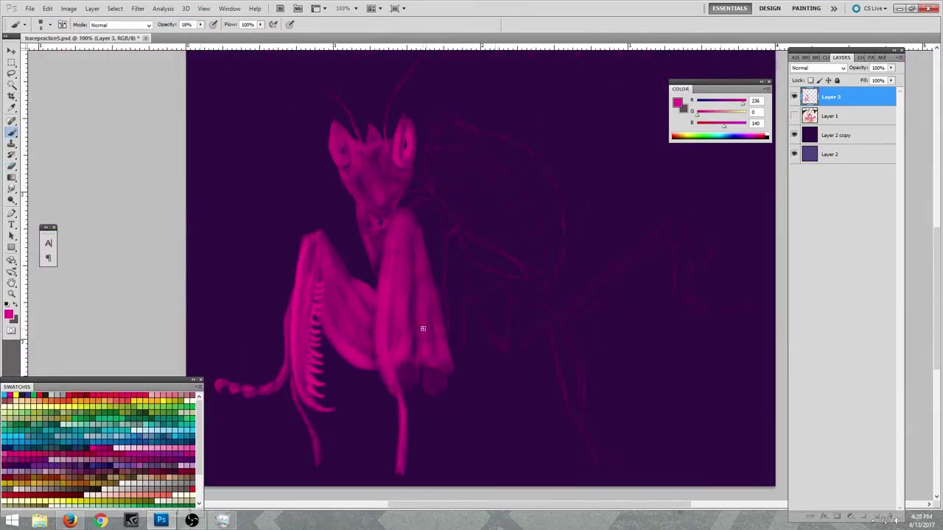
left_click_drag(440, 229, 429, 295)
left_click_drag(409, 210, 379, 318)
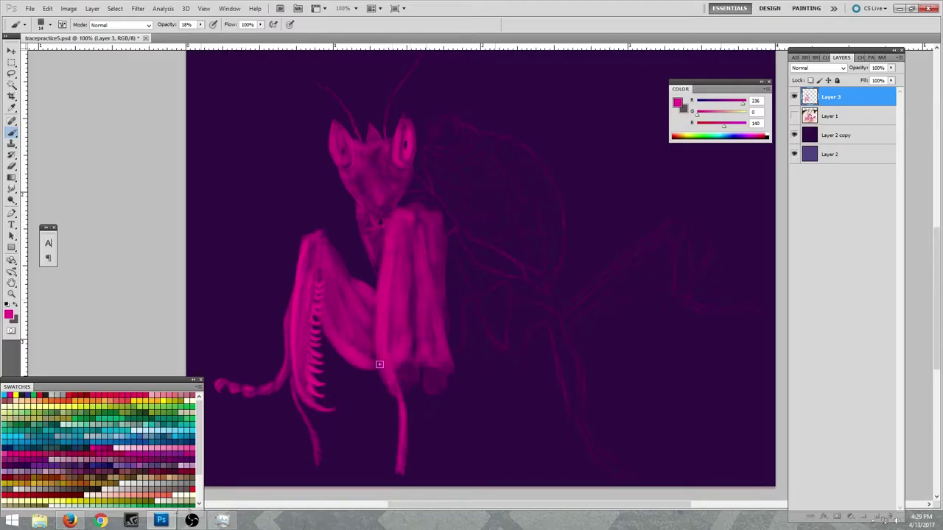
mouse_move(418, 388)
left_mouse_down()
mouse_move(432, 204)
mouse_move(537, 275)
mouse_move(464, 265)
mouse_move(561, 317)
mouse_move(555, 321)
mouse_move(560, 221)
mouse_move(449, 125)
mouse_move(472, 147)
mouse_move(539, 276)
left_mouse_up()
mouse_move(570, 364)
left_mouse_down()
mouse_move(589, 440)
mouse_move(626, 472)
left_mouse_up()
left_click_drag(670, 225, 590, 298)
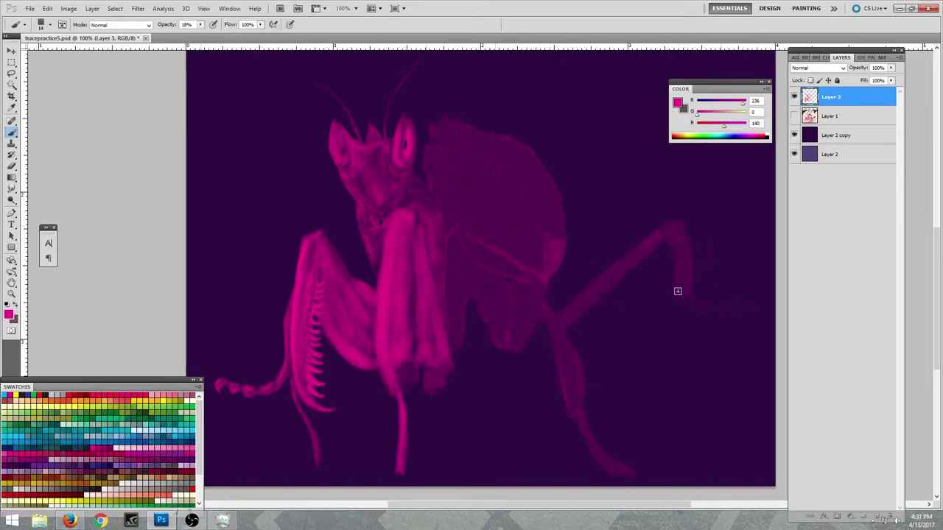
left_click_drag(696, 235, 648, 269)
mouse_move(370, 159)
left_mouse_down()
mouse_move(371, 193)
mouse_move(363, 161)
left_mouse_up()
With a smaller brush at 33% opacity, paint both antennae down to the head.
key("8")
key("2")
key("bracketleft")
key("bracketleft")
key("bracketleft")
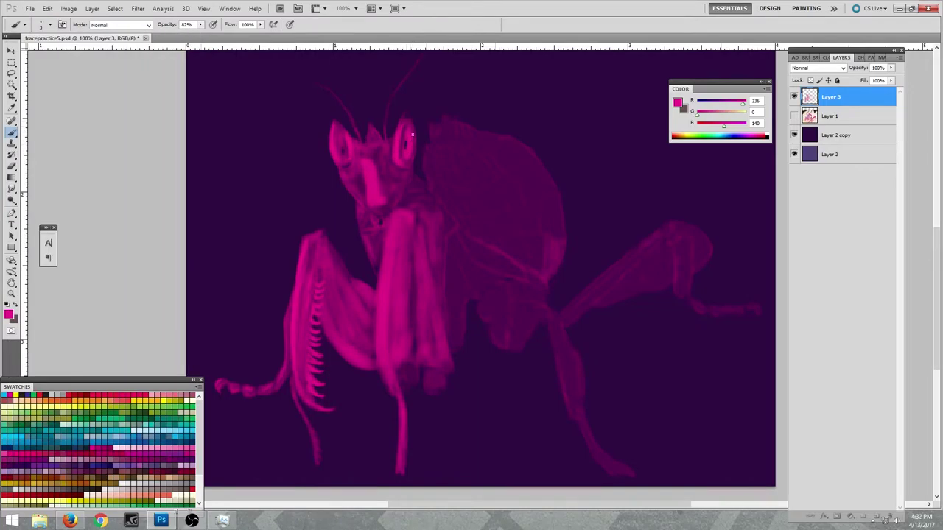
key("3")
key("3")
scroll(387, 219, "up", 3)
left_click_drag(433, 127, 387, 251)
mouse_move(289, 135)
left_mouse_down()
mouse_move(309, 194)
mouse_move(359, 250)
left_mouse_up()
Brighten the face up to the eyes and the front leg below the head.
mouse_move(398, 335)
left_mouse_down()
mouse_move(361, 298)
mouse_move(405, 317)
mouse_move(346, 277)
left_mouse_up()
left_click_drag(422, 302, 440, 373)
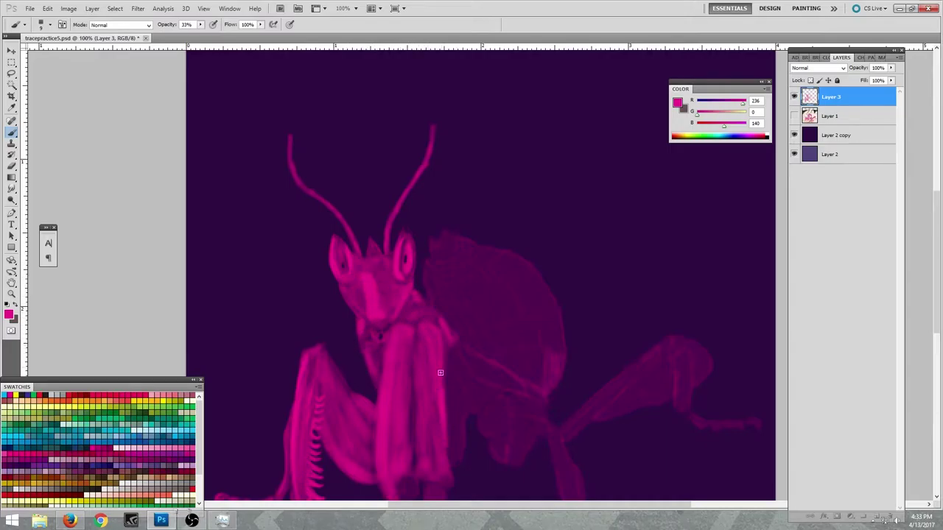
key("F5")
key("F5")
left_click_drag(431, 238, 432, 252)
scroll(372, 361, "up", 2)
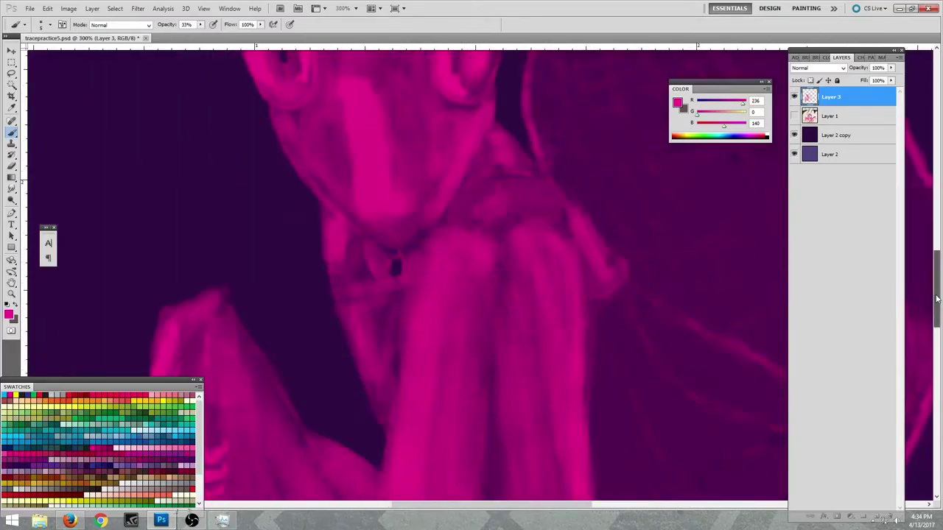
Brighten the neck, front leg and thorax edge with more pink strokes.
left_click_drag(421, 232, 433, 235)
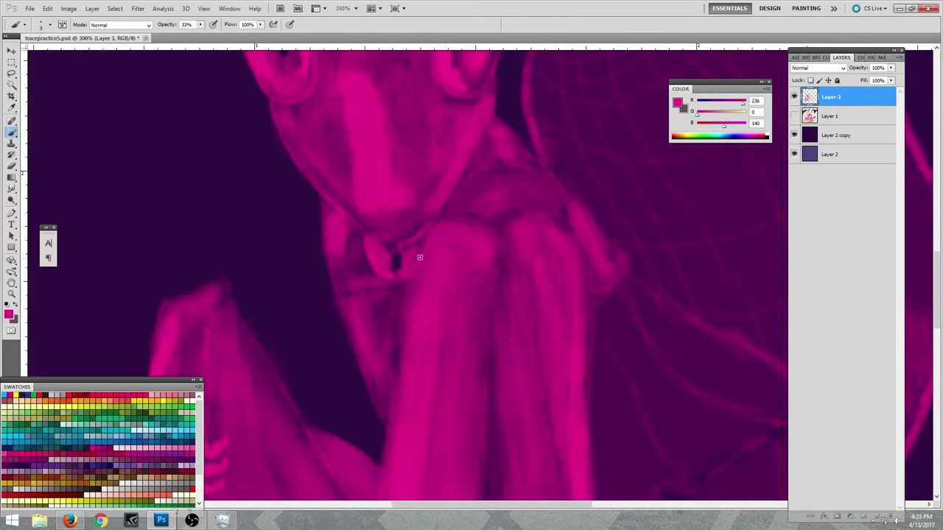
left_click_drag(402, 276, 391, 420)
left_click_drag(343, 288, 383, 295)
left_click_drag(489, 171, 524, 173)
left_click_drag(478, 221, 519, 209)
left_click_drag(545, 215, 586, 295)
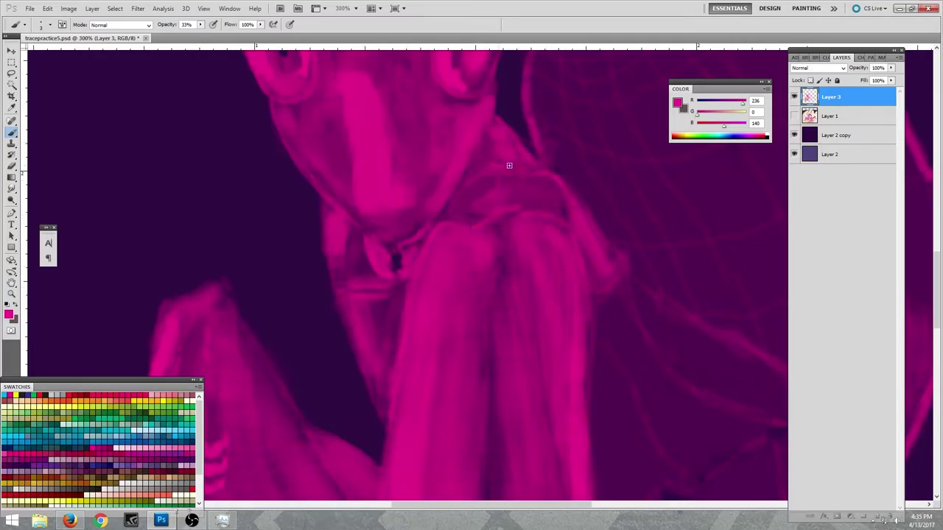
scroll(608, 294, "down", 2)
scroll(516, 221, "up", 1)
scroll(321, 142, "up", 1)
Draw a grid of vein lines and curved arcs across the rounded wing.
mouse_move(542, 294)
left_mouse_down()
mouse_move(514, 372)
mouse_move(368, 374)
mouse_move(471, 438)
left_mouse_up()
left_click_drag(398, 344, 417, 381)
mouse_move(457, 371)
left_mouse_down()
mouse_move(445, 317)
mouse_move(451, 232)
left_mouse_up()
left_click_drag(420, 186, 297, 207)
left_click_drag(421, 258, 299, 280)
left_click_drag(333, 237, 376, 315)
scroll(398, 197, "down", 2)
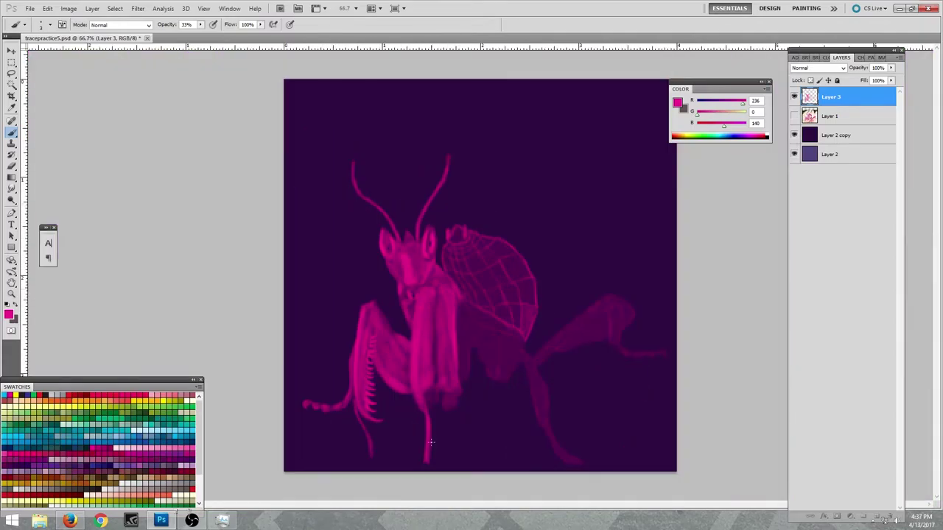
Outline the lower wing, the body's left side and the leg below the wing.
scroll(435, 448, "up", 2)
scroll(682, 413, "down", 5)
mouse_move(433, 195)
left_mouse_down()
mouse_move(437, 211)
mouse_move(615, 324)
left_mouse_up()
left_click_drag(424, 247, 461, 313)
mouse_move(455, 353)
left_mouse_down()
mouse_move(493, 375)
mouse_move(599, 379)
left_mouse_up()
left_click_drag(553, 350, 615, 331)
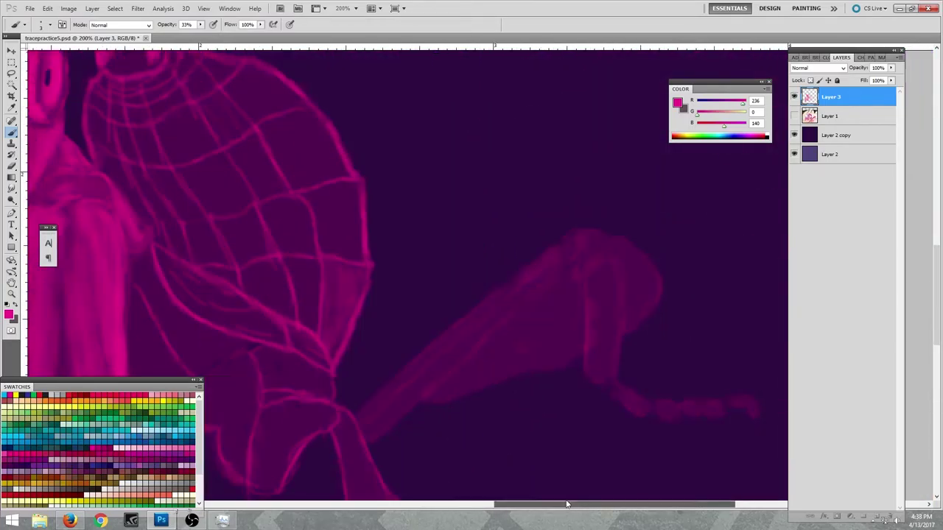
left_click_drag(567, 505, 574, 504)
Finish the wing outline around its rounded tip and lower edge, and paint the hind leg.
left_click_drag(486, 274, 327, 414)
mouse_move(589, 234)
left_mouse_down()
mouse_move(611, 258)
mouse_move(604, 332)
left_mouse_up()
left_click_drag(542, 364, 424, 397)
left_click_drag(585, 252, 585, 377)
left_click_drag(556, 285, 670, 400)
Zoom out and wash the wing, lower body, middle leg and hind leg with soft pink.
key("ctrl+minus")
key("ctrl+minus")
key("ctrl+minus")
key("F5")
key("F5")
mouse_move(525, 331)
left_mouse_down()
mouse_move(457, 234)
mouse_move(511, 316)
mouse_move(489, 298)
left_mouse_up()
mouse_move(461, 377)
left_mouse_down()
mouse_move(491, 326)
mouse_move(521, 345)
left_mouse_up()
left_click_drag(541, 416, 544, 410)
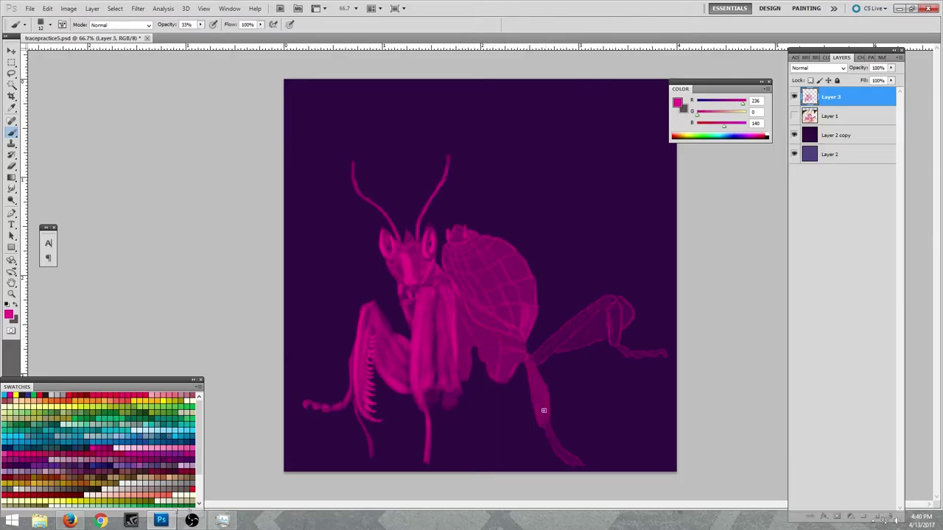
mouse_move(578, 325)
left_mouse_down()
mouse_move(610, 307)
mouse_move(607, 331)
mouse_move(538, 328)
left_mouse_up()
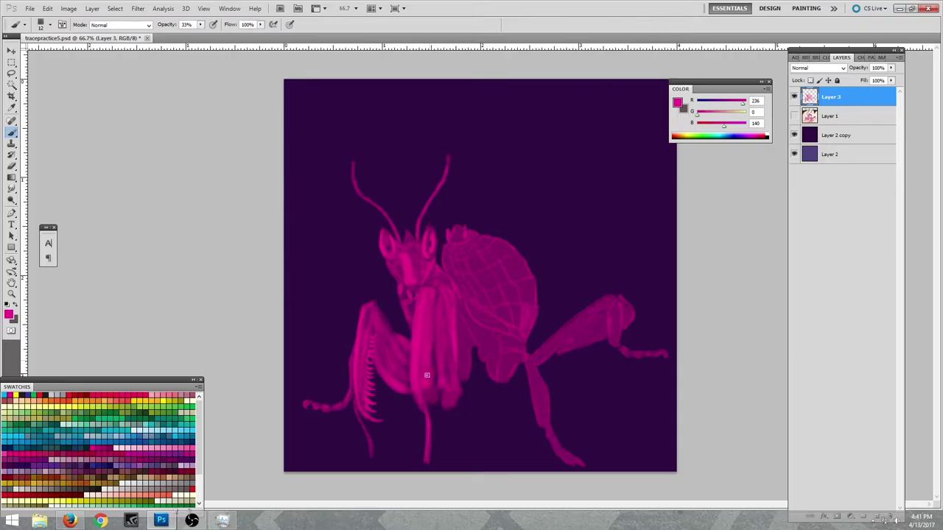
Brighten the thorax, abdomen, lower body and right upper leg.
mouse_move(495, 326)
left_mouse_down()
mouse_move(486, 314)
mouse_move(486, 243)
mouse_move(512, 255)
left_mouse_up()
mouse_move(449, 252)
left_mouse_down()
mouse_move(505, 269)
mouse_move(450, 239)
left_mouse_up()
mouse_move(474, 343)
left_mouse_down()
mouse_move(483, 358)
mouse_move(567, 319)
mouse_move(625, 347)
mouse_move(543, 412)
mouse_move(565, 454)
left_mouse_up()
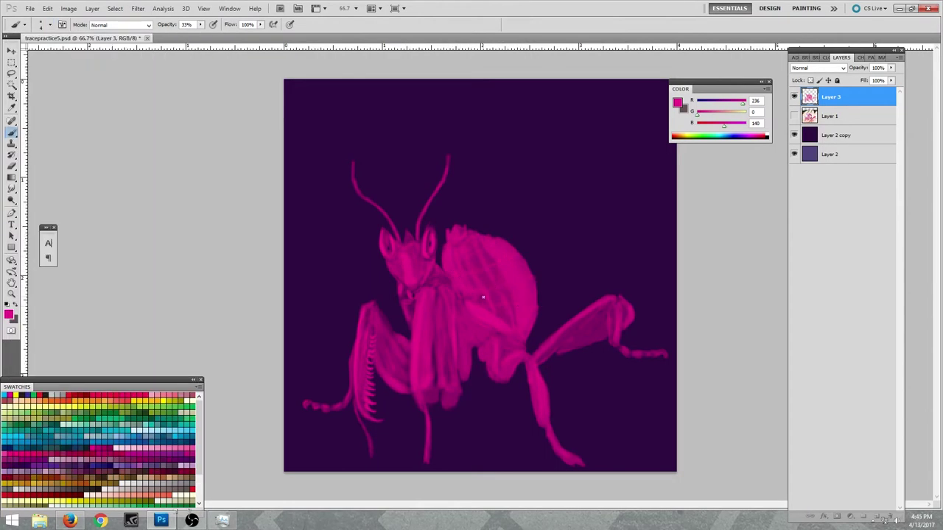
left_click_drag(598, 312, 558, 350)
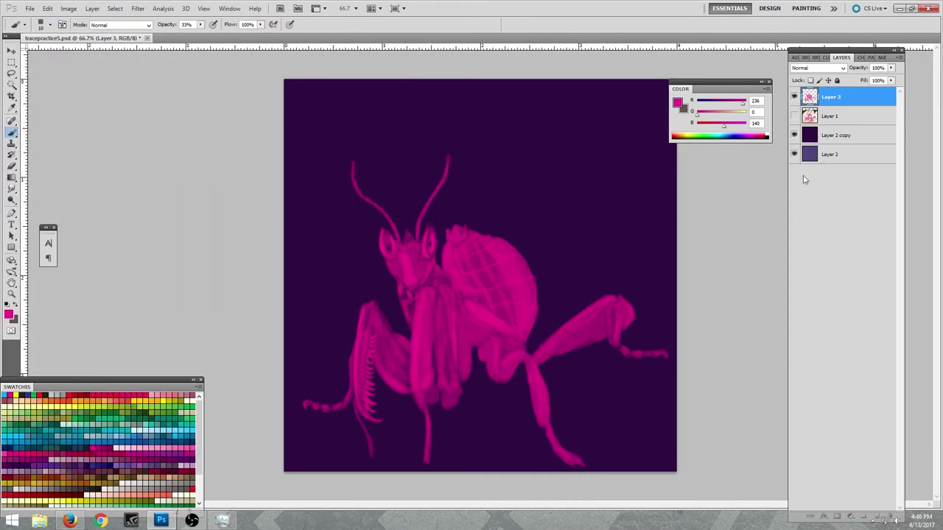
Add a new layer below Layer 3 and hide the purple background layers.
left_click(829, 116)
left_click_drag(794, 134, 794, 154)
left_click(875, 516)
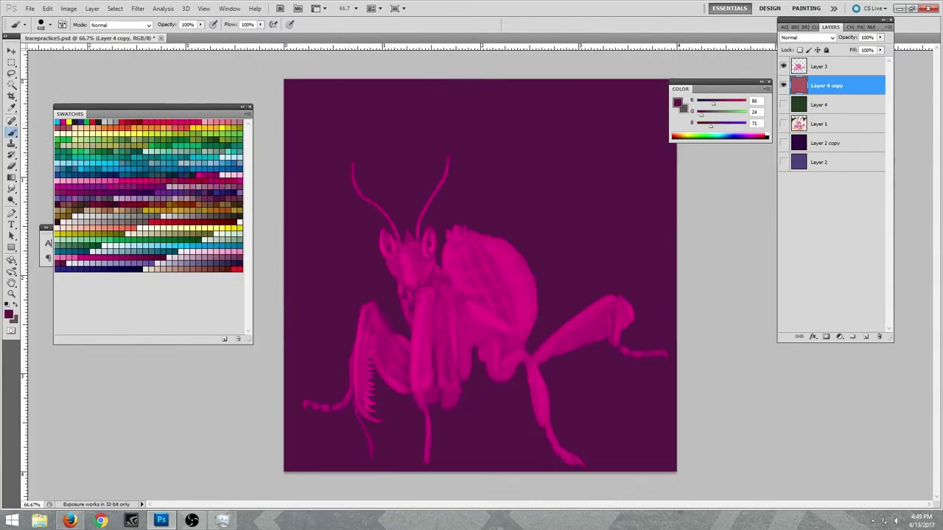
Show the new fill layer and fill the background with dark green.
left_click(783, 105)
left_click(783, 104)
left_click(666, 272, "alt")
key("2")
key("6")
key("alt+bracketright")
Try Lighten and Overlay brush blending while painting dark red over the background, undoing it.
left_click(118, 24)
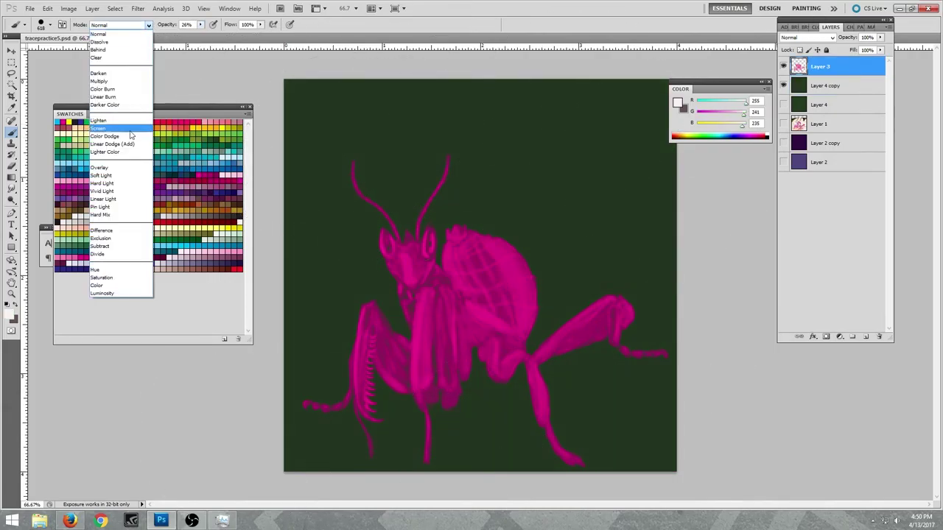
left_click(111, 151)
key("x")
left_click(118, 25)
left_click_drag(515, 442, 736, 200)
key("ctrl+z")
key("shift+alt+o")
Paint more dark red over the background, then undo back to the dark green.
left_click_drag(589, 368, 467, 53)
key("ctrl+z")
key("alt+bracketleft")
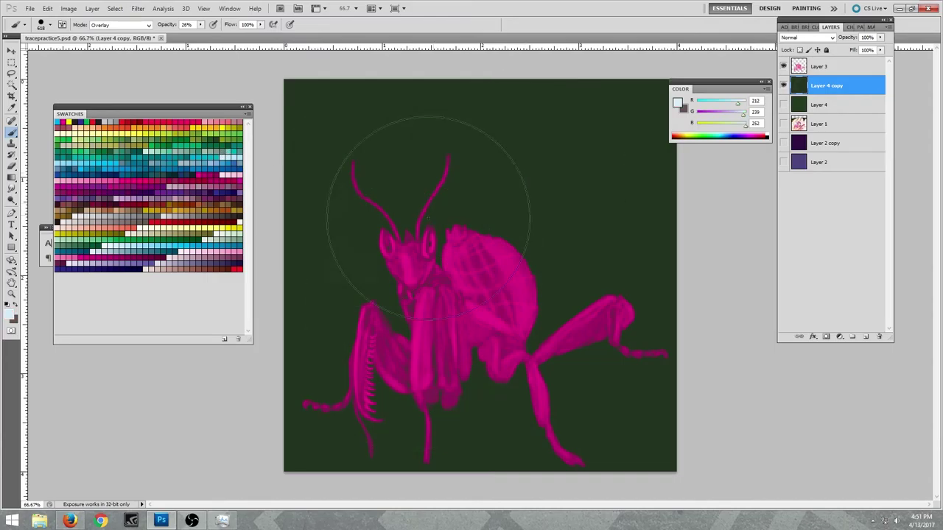
key("shift+alt+v")
key("alt+bracketright")
On Layer 3, preview Brightness/Contrast and Exposure adjustments, cancelling both.
left_click(68, 8)
mouse_move(83, 33)
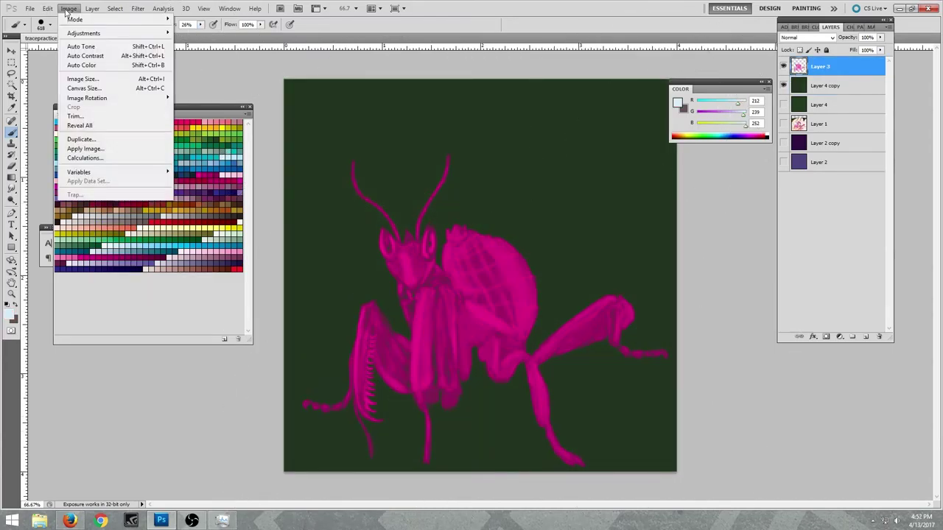
left_click(207, 32)
left_click_drag(184, 106, 214, 106)
left_click(254, 147)
key("alt+i")
left_click(194, 61)
key("Escape")
left_click(68, 8)
Preview raising the Levels output black and lowering output white on the mantis, then cancel.
left_click(190, 42)
left_click_drag(105, 226, 301, 225)
left_click_drag(230, 225, 106, 225)
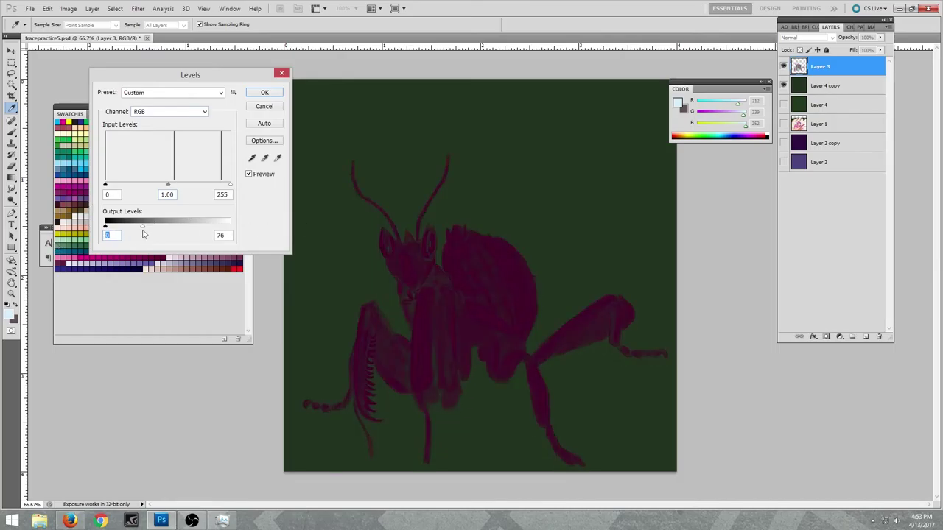
key("Escape")
left_click(69, 8)
Preview Hue/Saturation with Lightness at -100, cancel it, and bring up Color Balance.
left_click(199, 87)
left_click_drag(171, 223, 113, 232)
key("Escape")
left_click(69, 8)
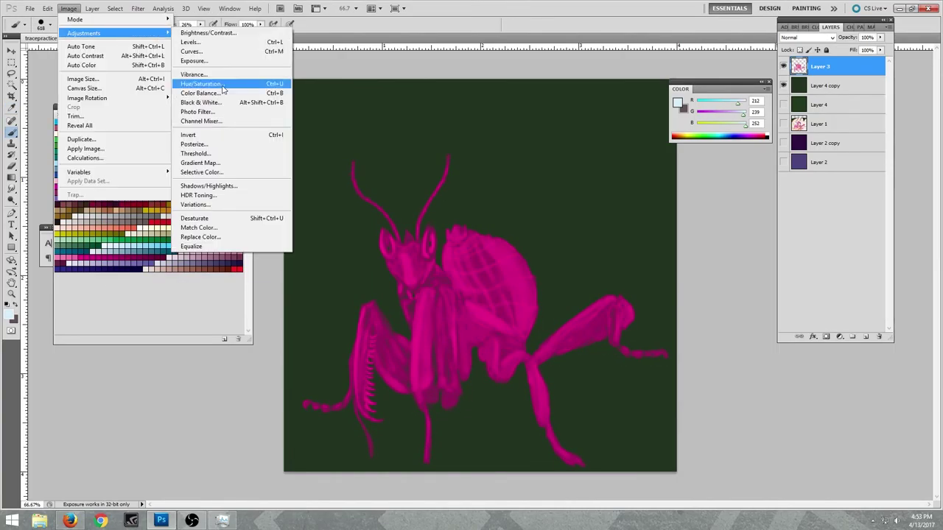
left_click(202, 96)
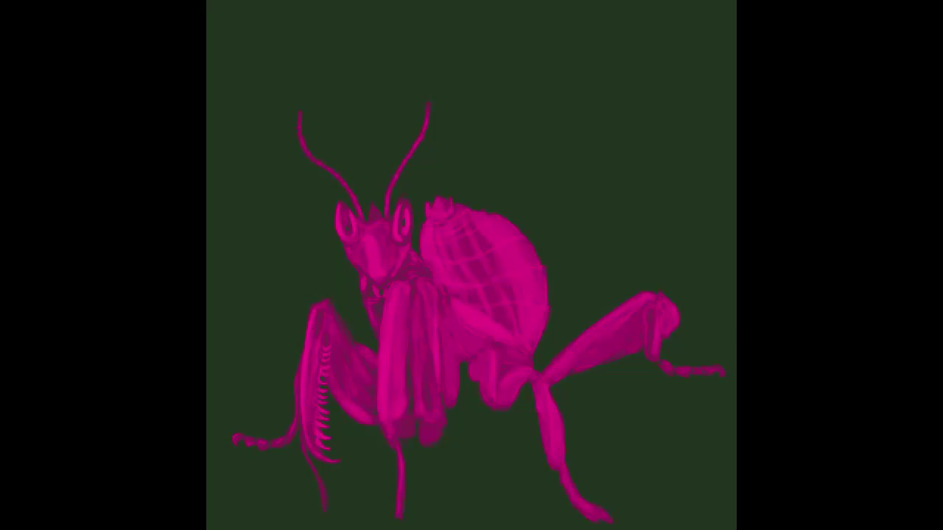